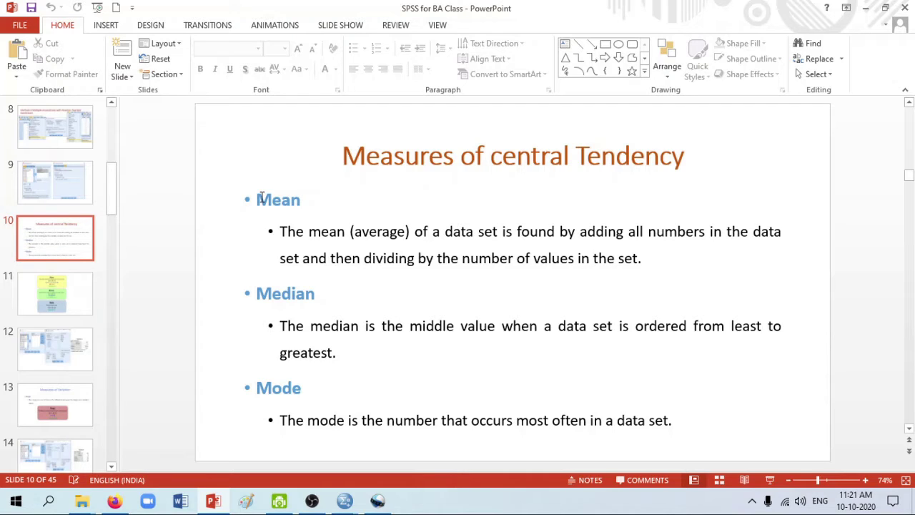
Step: Show PowerPoint slide 11 with the worked Mean, Median and Mode examples
{"action": "left_click", "coordinate": [70, 289]}
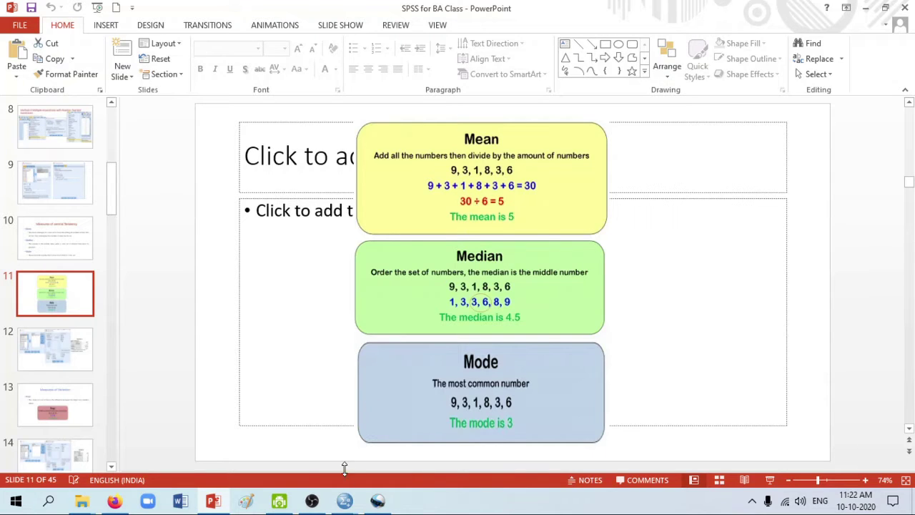
Step: Bring the SPSS Data Editor forward and select the Age column
{"action": "mouse_move", "coordinate": [345, 501]}
{"action": "left_click", "coordinate": [398, 447]}
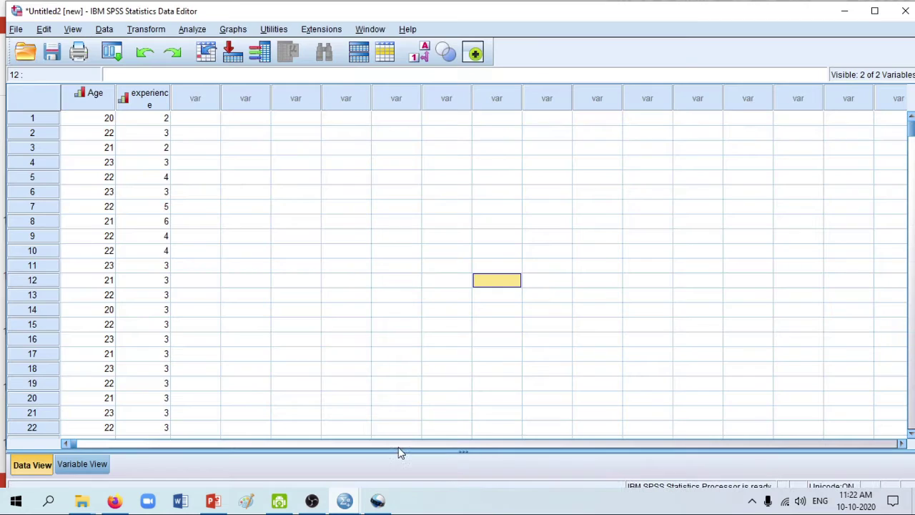
{"action": "left_click", "coordinate": [96, 102]}
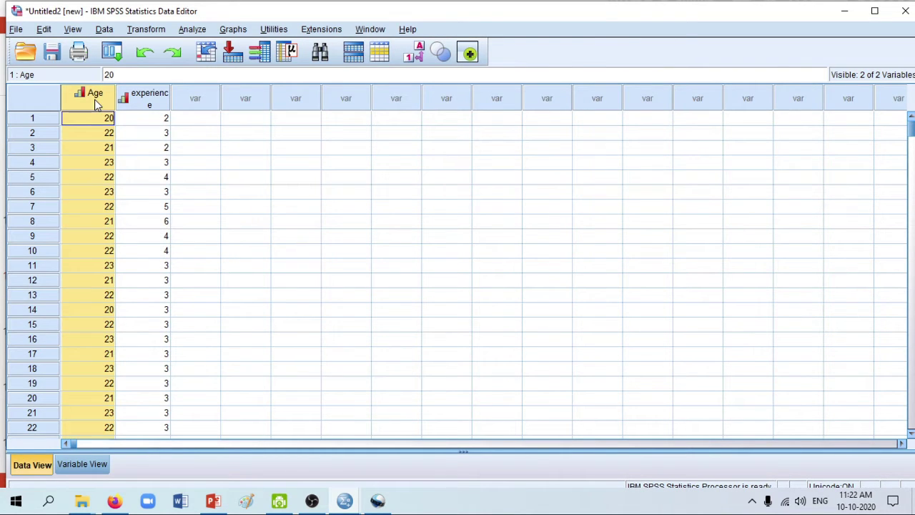
{"action": "left_click", "coordinate": [145, 102]}
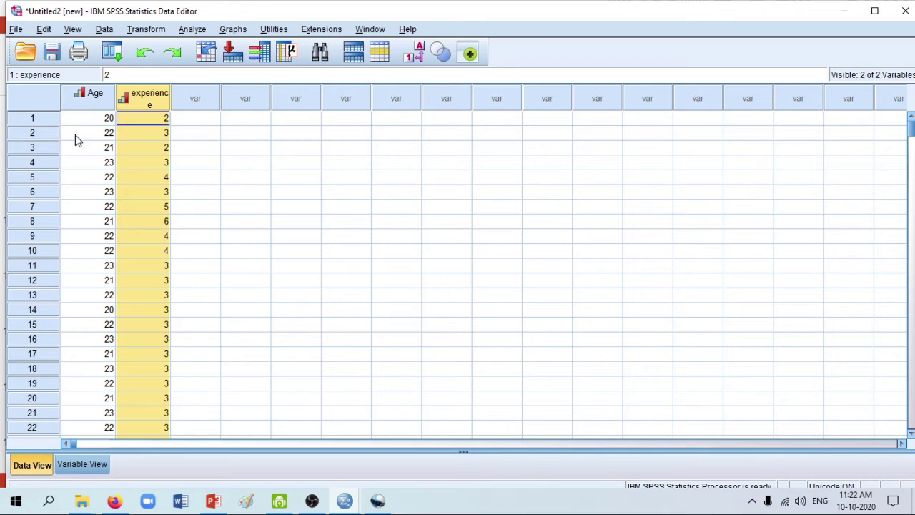
{"action": "left_click", "coordinate": [90, 102]}
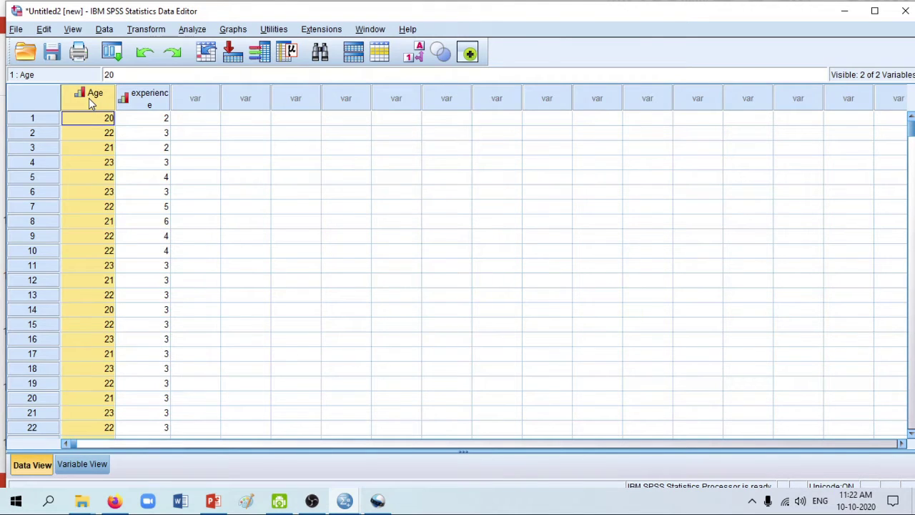
Step: Run Frequencies on Age with the Mean, Median and Mode statistics
{"action": "left_click", "coordinate": [193, 30]}
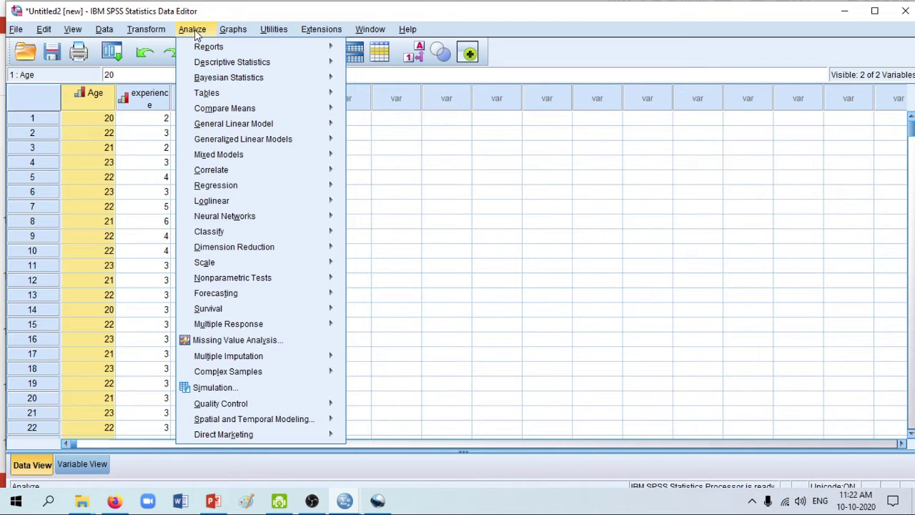
{"action": "mouse_move", "coordinate": [202, 72]}
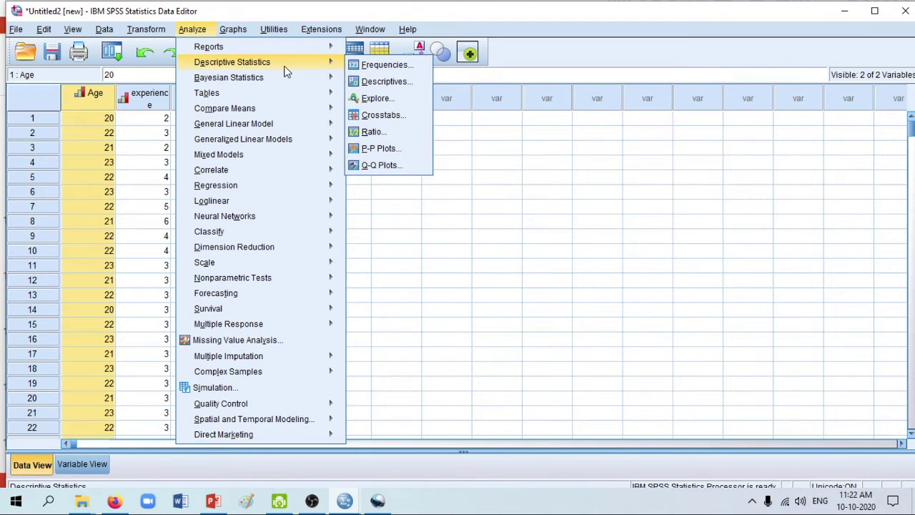
{"action": "left_click", "coordinate": [373, 64]}
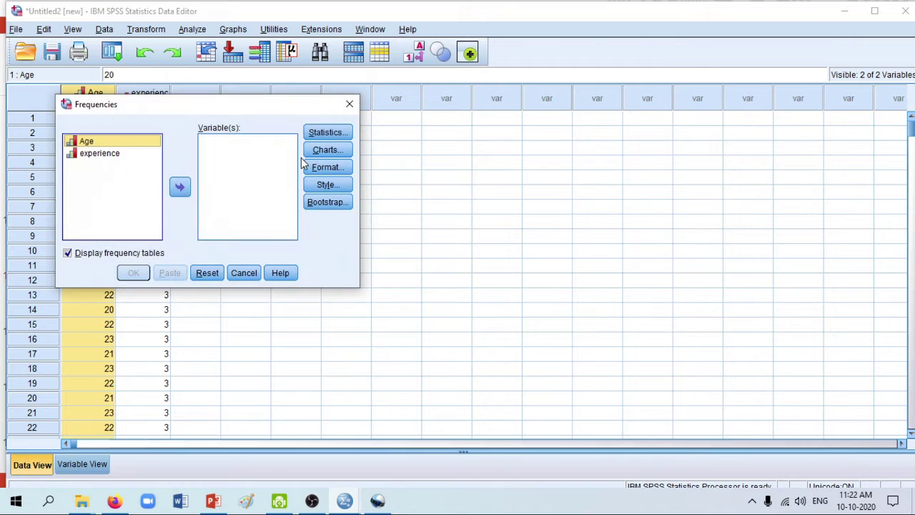
{"action": "left_click", "coordinate": [179, 187]}
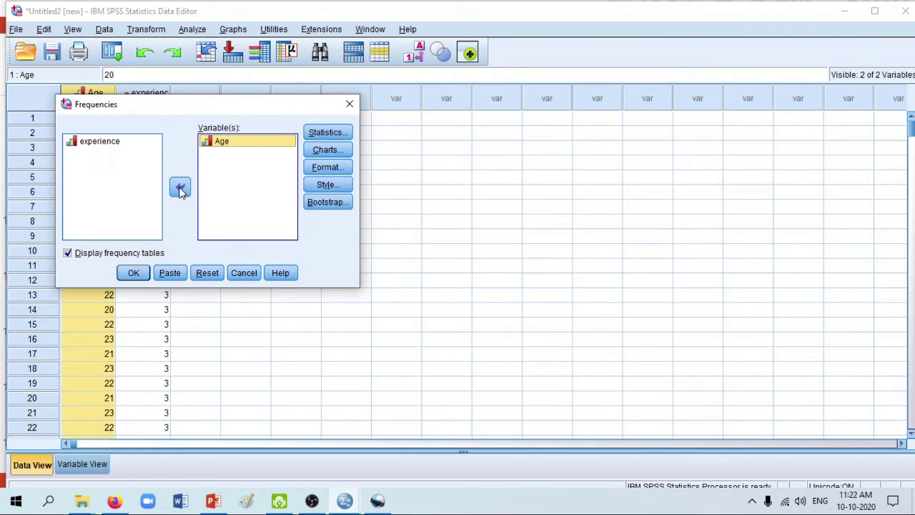
{"action": "left_click", "coordinate": [327, 133]}
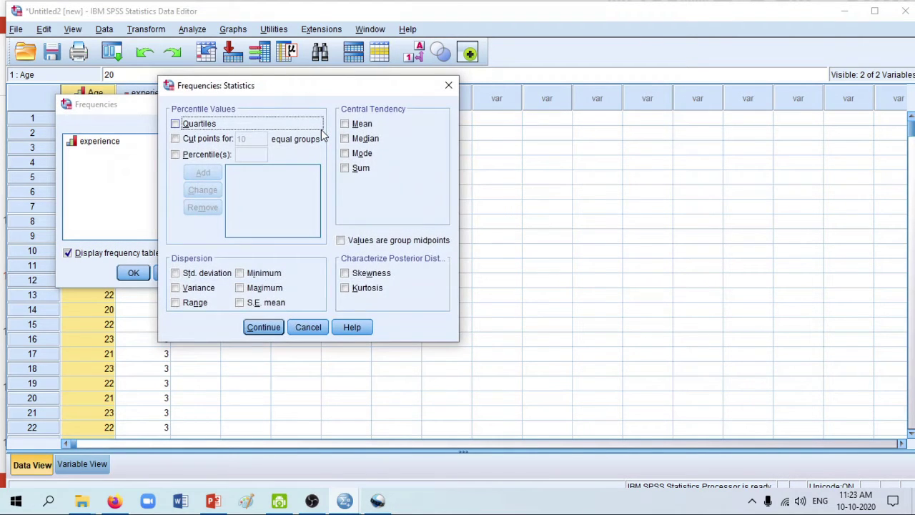
{"action": "left_click", "coordinate": [345, 124]}
{"action": "left_click", "coordinate": [345, 138]}
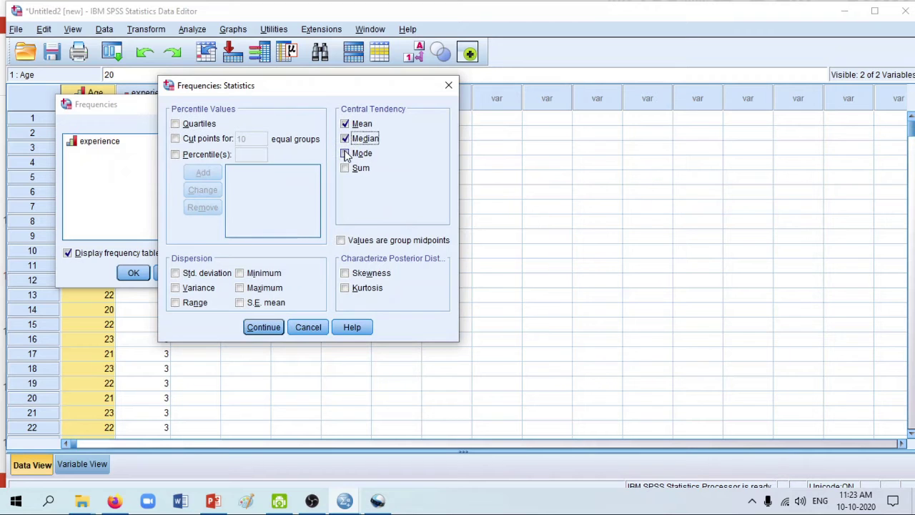
{"action": "left_click", "coordinate": [346, 153]}
{"action": "left_click", "coordinate": [259, 328]}
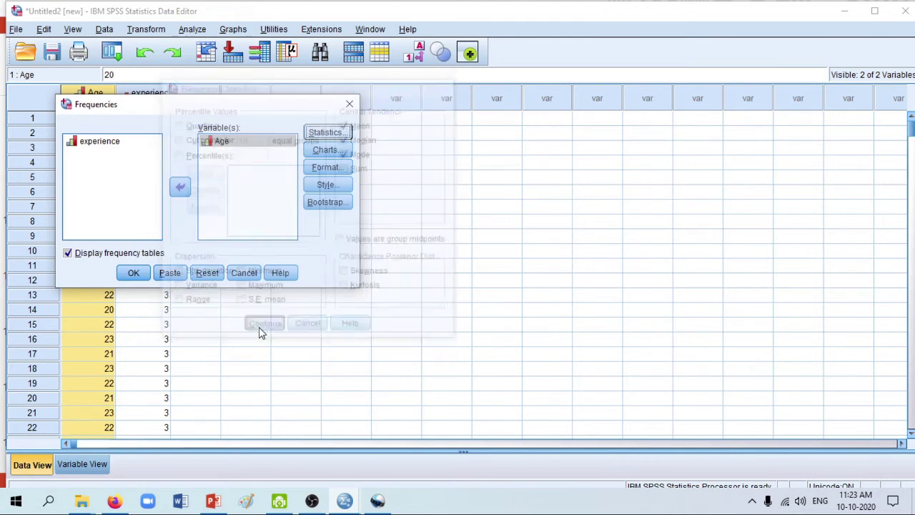
{"action": "left_click", "coordinate": [134, 273]}
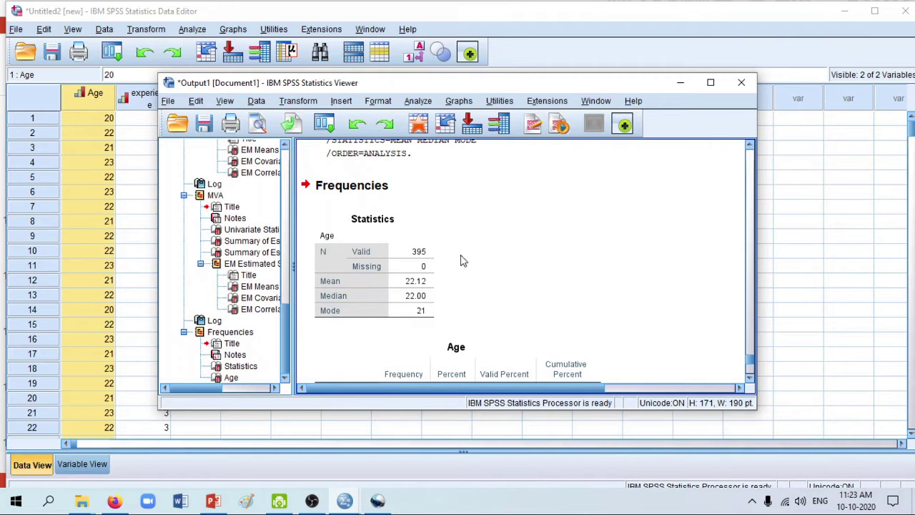
Step: Review the Statistics table and the Age frequency table in the Viewer
{"action": "left_click", "coordinate": [412, 259]}
{"action": "scroll", "coordinate": [555, 304], "scroll_direction": "down", "scroll_amount": 2}
{"action": "scroll", "coordinate": [555, 304], "scroll_direction": "down", "scroll_amount": 2}
{"action": "scroll", "coordinate": [563, 308], "scroll_direction": "down", "scroll_amount": 2}
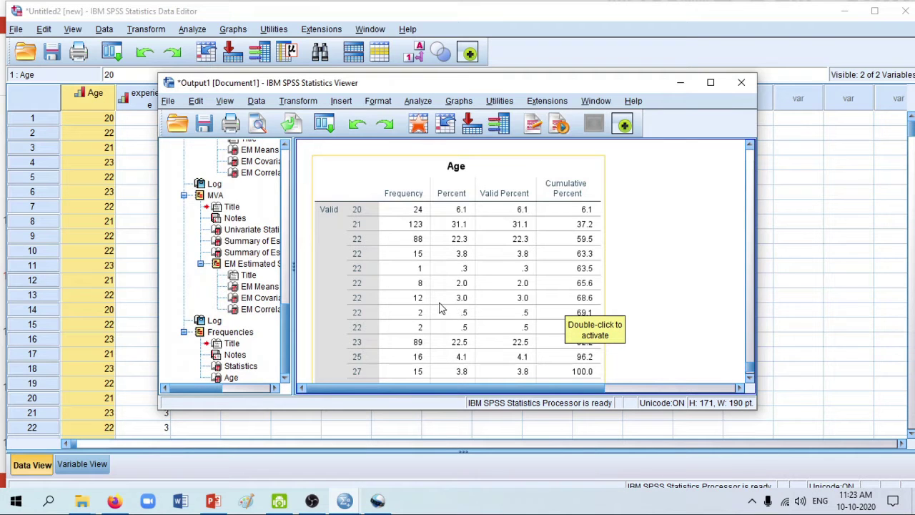
{"action": "left_click", "coordinate": [332, 261]}
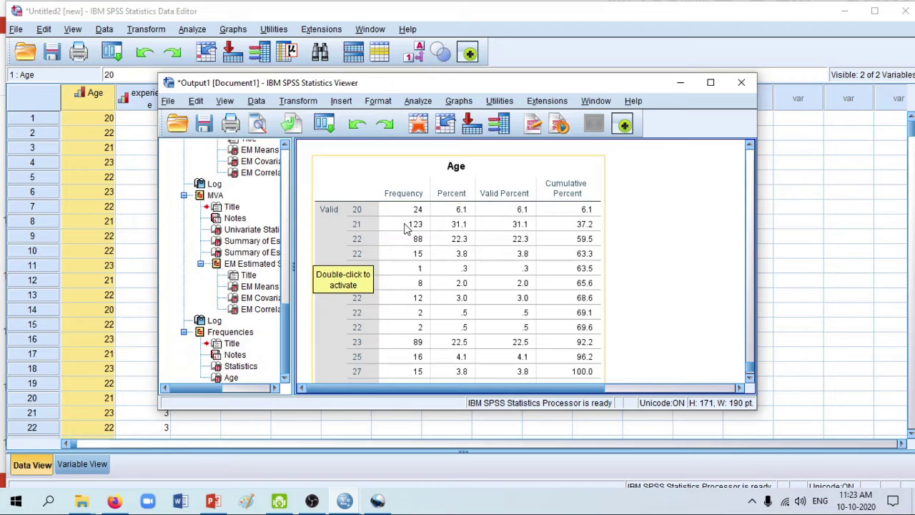
{"action": "scroll", "coordinate": [421, 227], "scroll_direction": "up", "scroll_amount": 3}
Step: Mark the Statistics table, minimise the Viewer and return to PowerPoint slide 11
{"action": "left_click", "coordinate": [361, 255]}
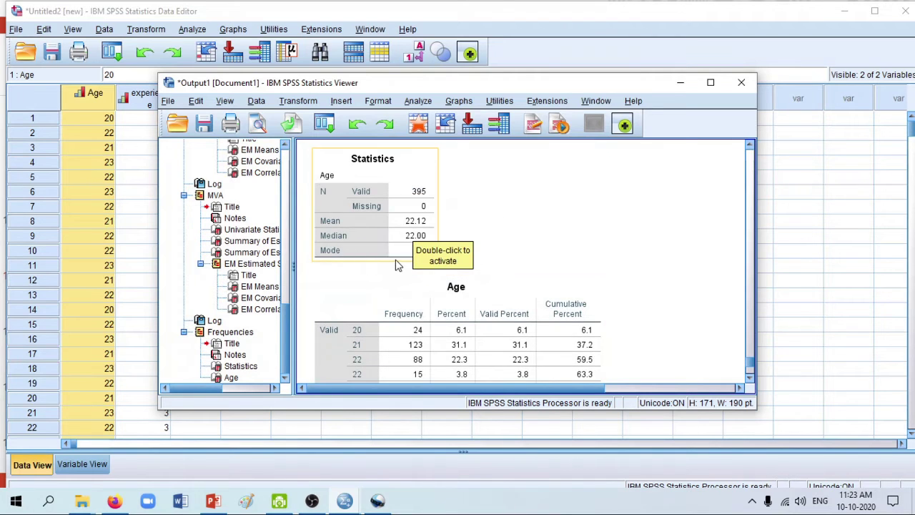
{"action": "left_click", "coordinate": [560, 228]}
{"action": "left_click", "coordinate": [421, 254]}
{"action": "left_click", "coordinate": [421, 253]}
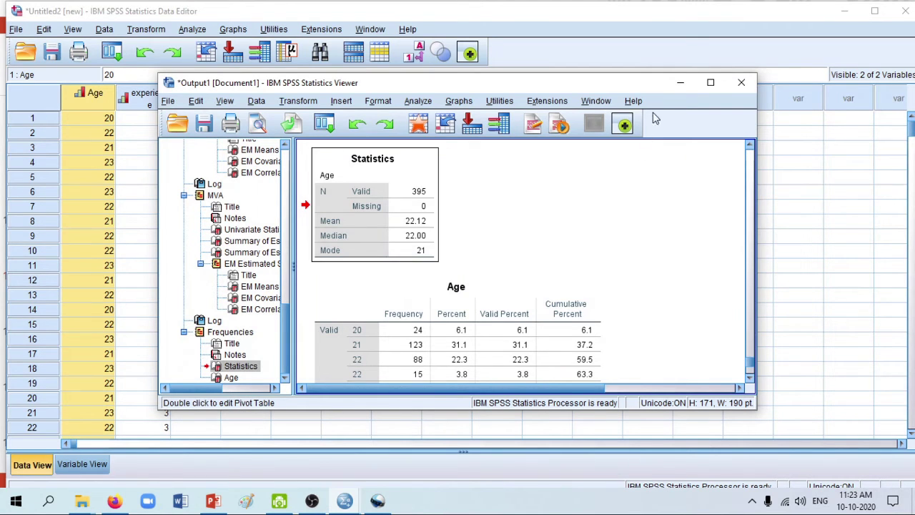
{"action": "left_click", "coordinate": [680, 85]}
{"action": "left_click", "coordinate": [213, 500]}
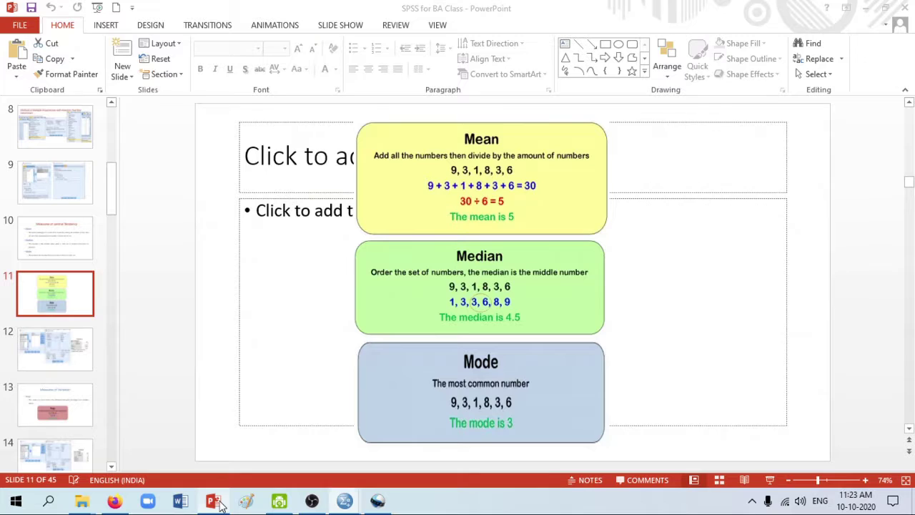
Step: Scroll through the Range and Quartiles slides 12–15, then return to the Untitled2 Data Editor
{"action": "scroll", "coordinate": [278, 367], "scroll_direction": "down", "scroll_amount": 1}
{"action": "scroll", "coordinate": [276, 367], "scroll_direction": "down", "scroll_amount": 1}
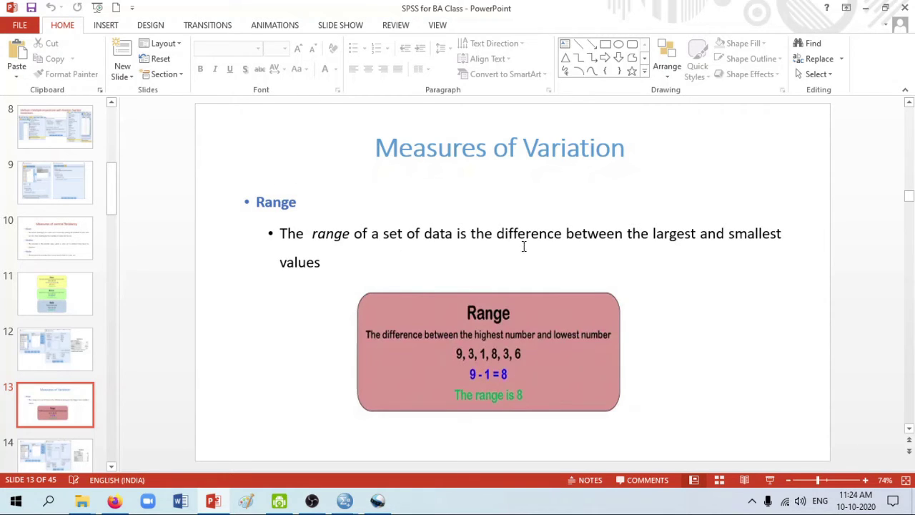
{"action": "scroll", "coordinate": [523, 245], "scroll_direction": "down", "scroll_amount": 2}
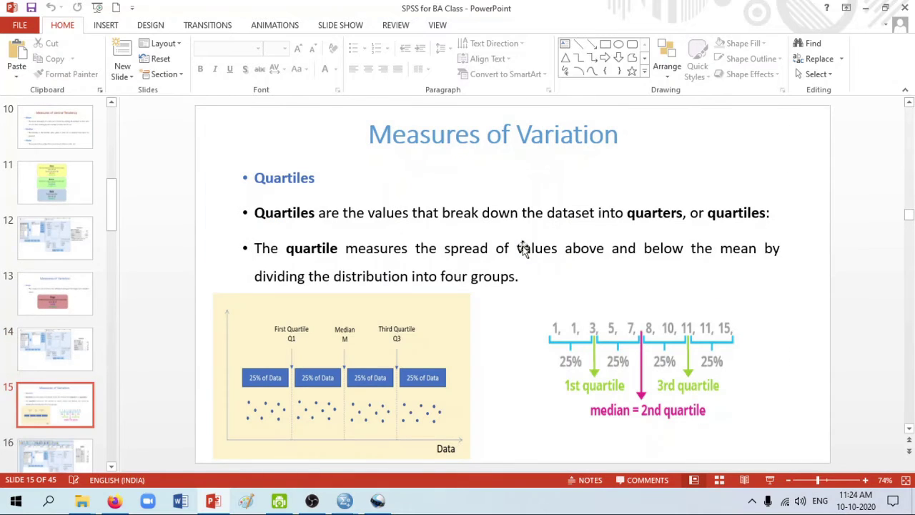
{"action": "mouse_move", "coordinate": [344, 500]}
{"action": "left_click", "coordinate": [409, 465]}
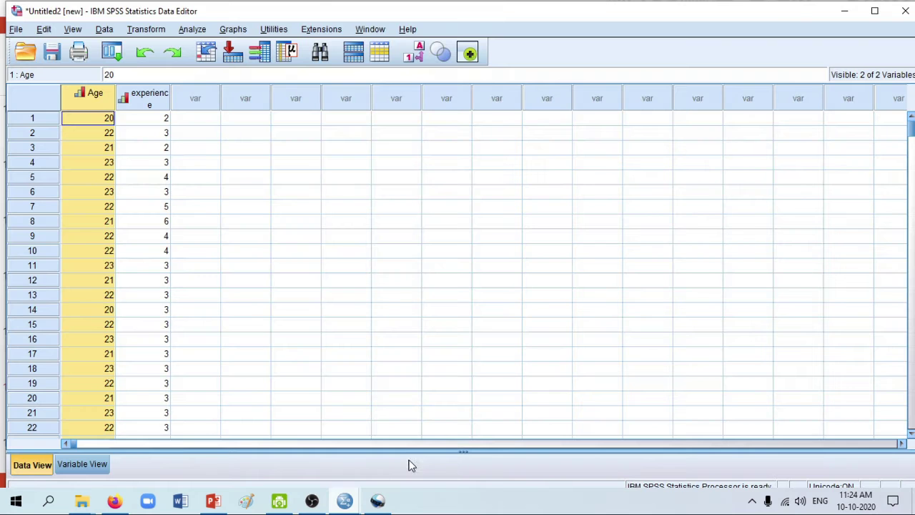
Step: Rerun Age Frequencies with Mean, Median and Mode removed and only Range selected
{"action": "left_click", "coordinate": [199, 33]}
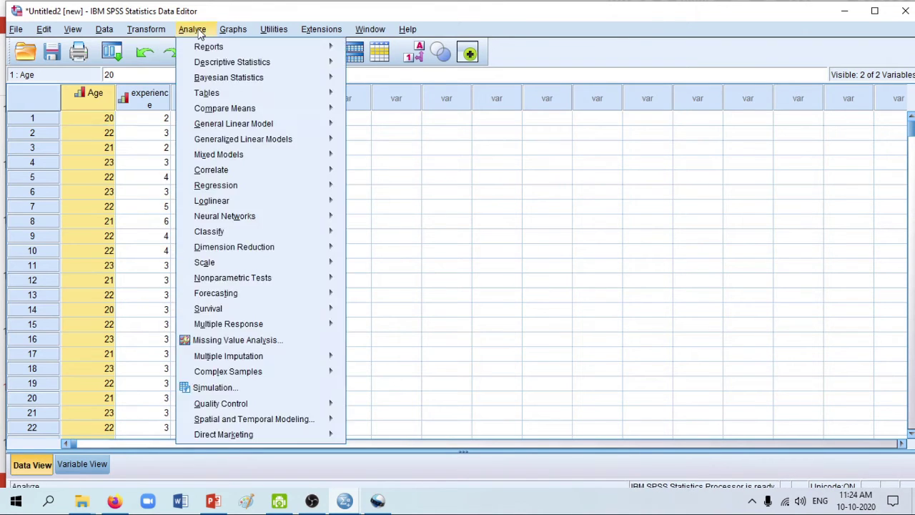
{"action": "mouse_move", "coordinate": [217, 63]}
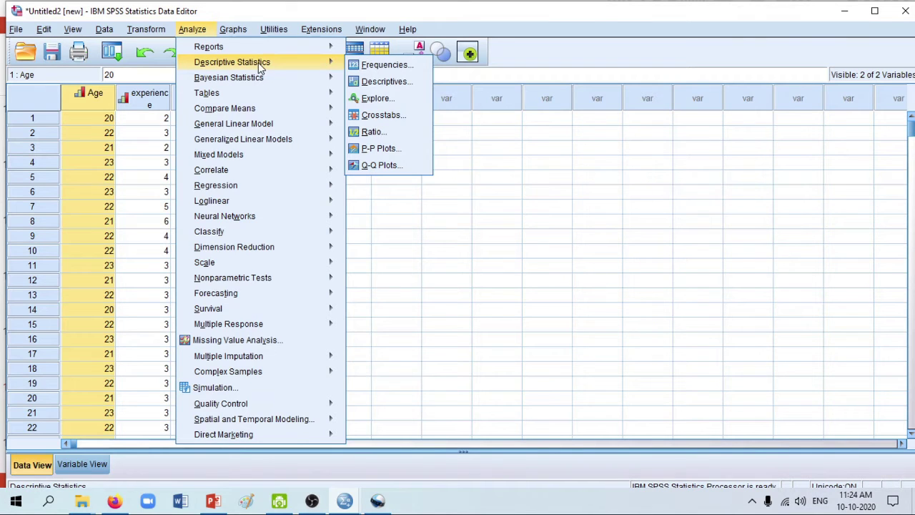
{"action": "left_click", "coordinate": [374, 66]}
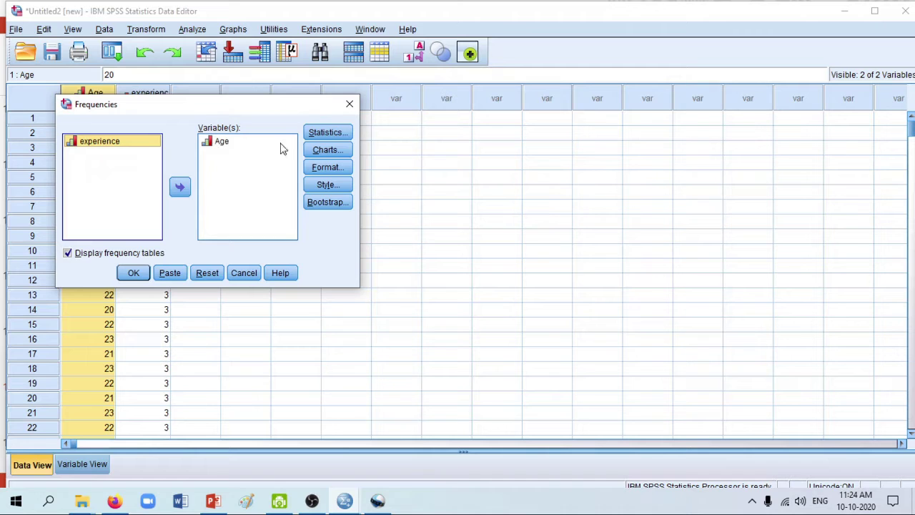
{"action": "left_click", "coordinate": [320, 132]}
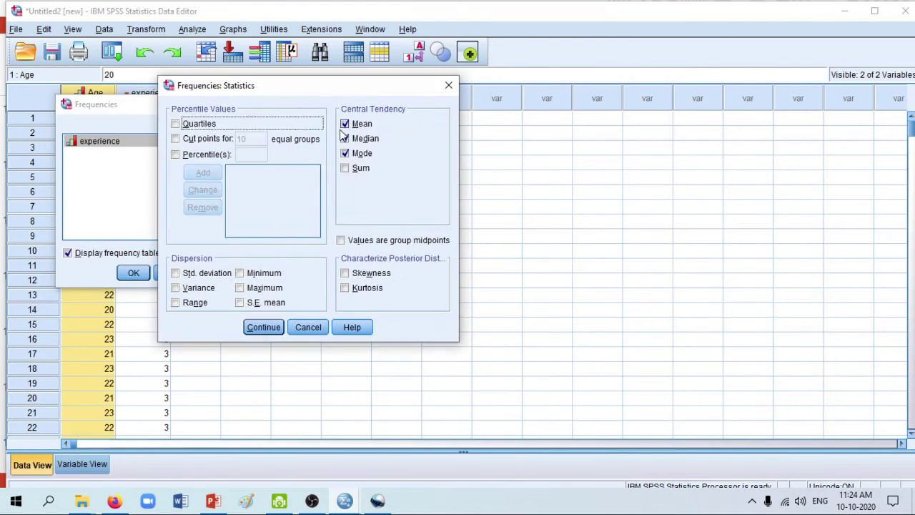
{"action": "left_click", "coordinate": [345, 124]}
{"action": "left_click", "coordinate": [346, 139]}
{"action": "left_click", "coordinate": [345, 153]}
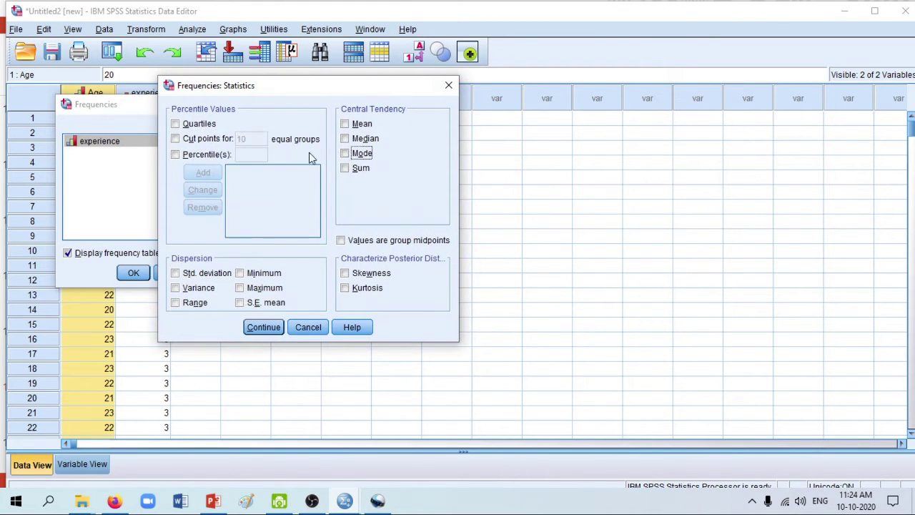
{"action": "left_click", "coordinate": [175, 302]}
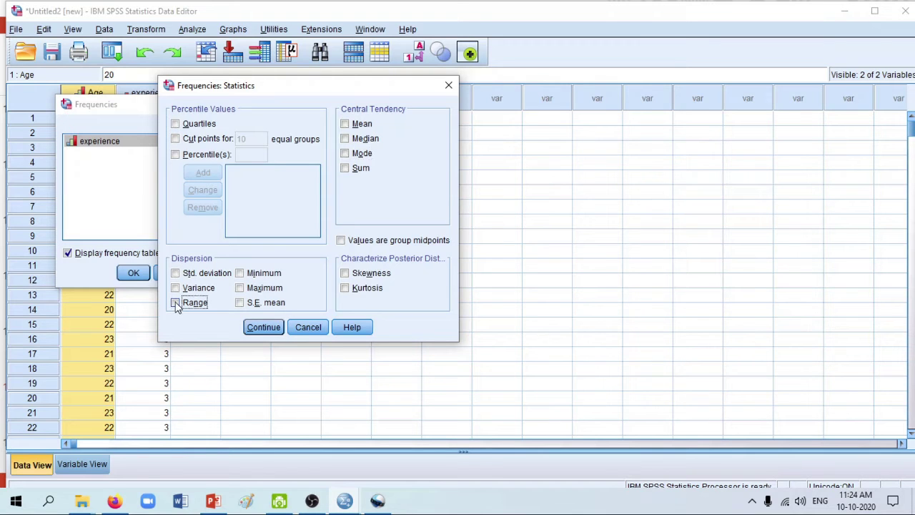
{"action": "left_click", "coordinate": [264, 328]}
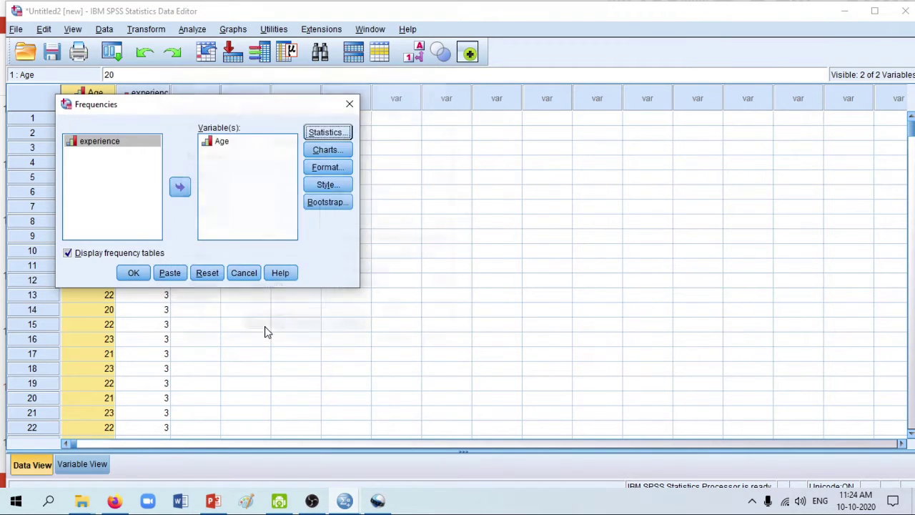
{"action": "left_click", "coordinate": [132, 274]}
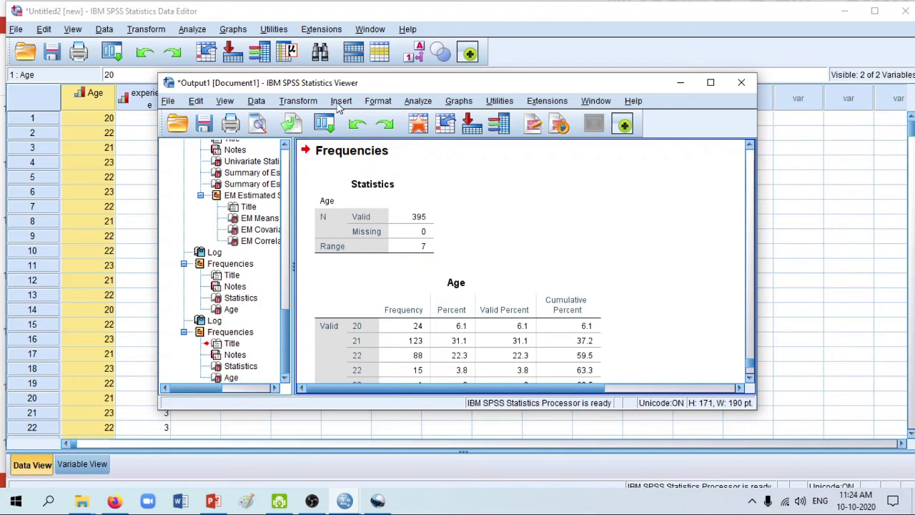
Step: Rerun Age Frequencies with Minimum and Maximum added to the Range statistic
{"action": "left_click", "coordinate": [416, 102]}
{"action": "mouse_move", "coordinate": [422, 133]}
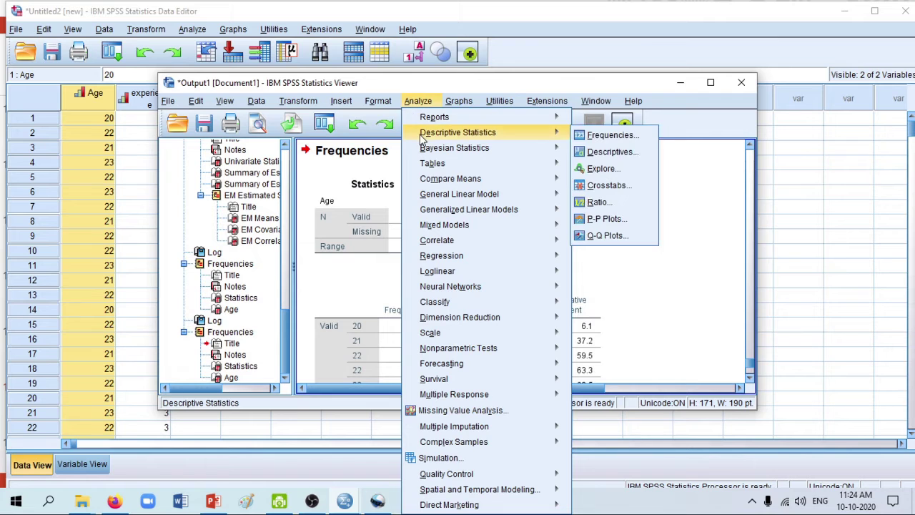
{"action": "left_click", "coordinate": [594, 139]}
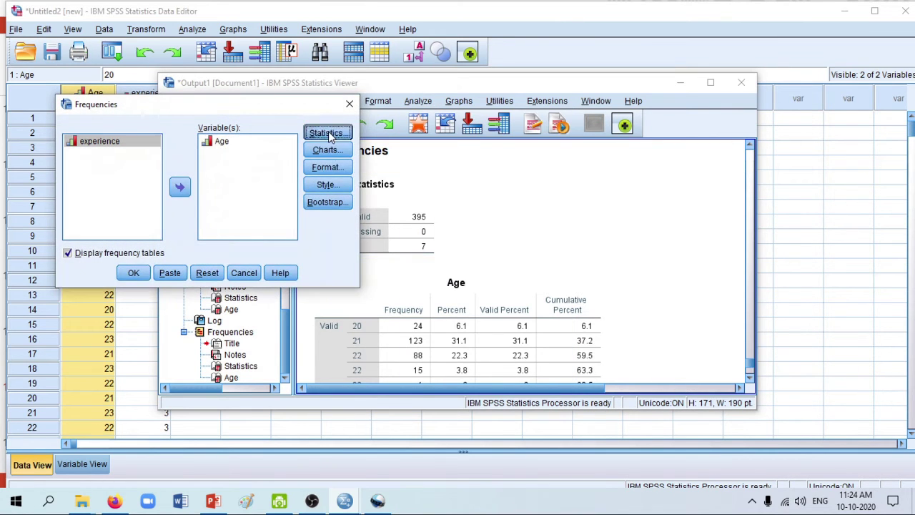
{"action": "left_click", "coordinate": [327, 134]}
{"action": "left_click", "coordinate": [239, 272]}
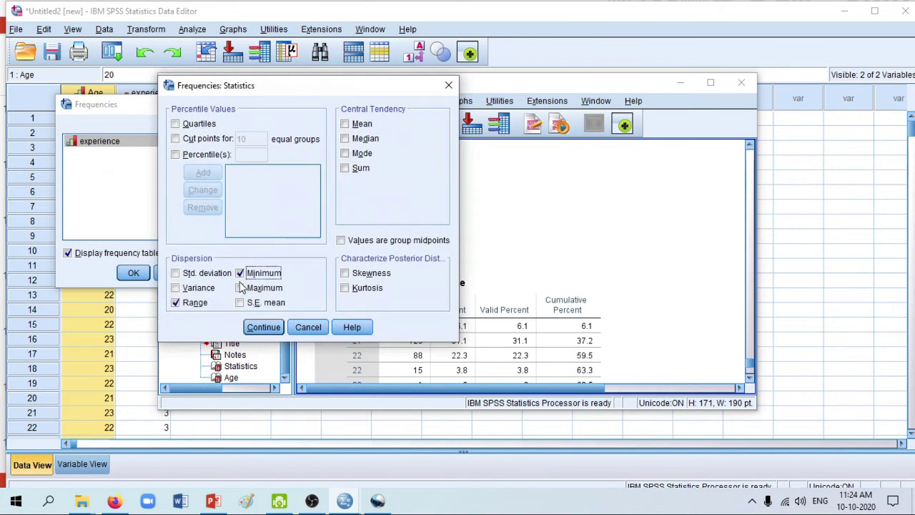
{"action": "left_click", "coordinate": [240, 287]}
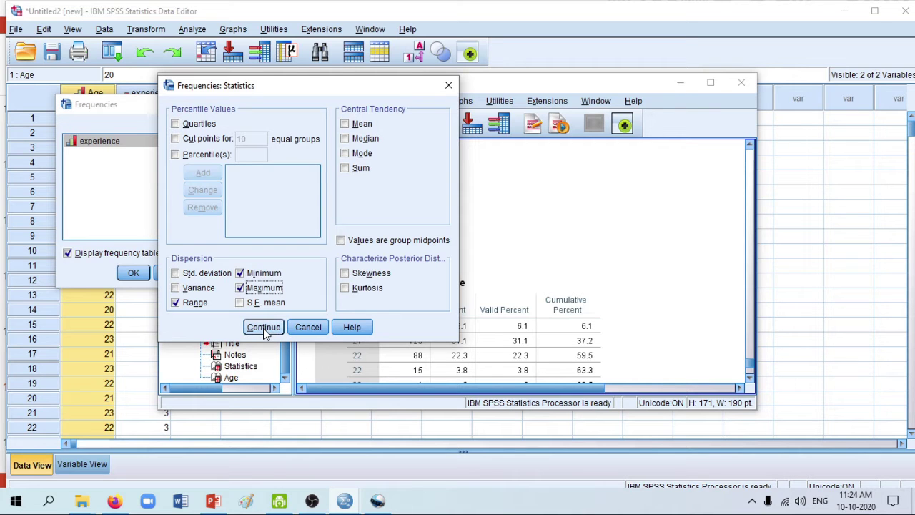
{"action": "left_click", "coordinate": [263, 329]}
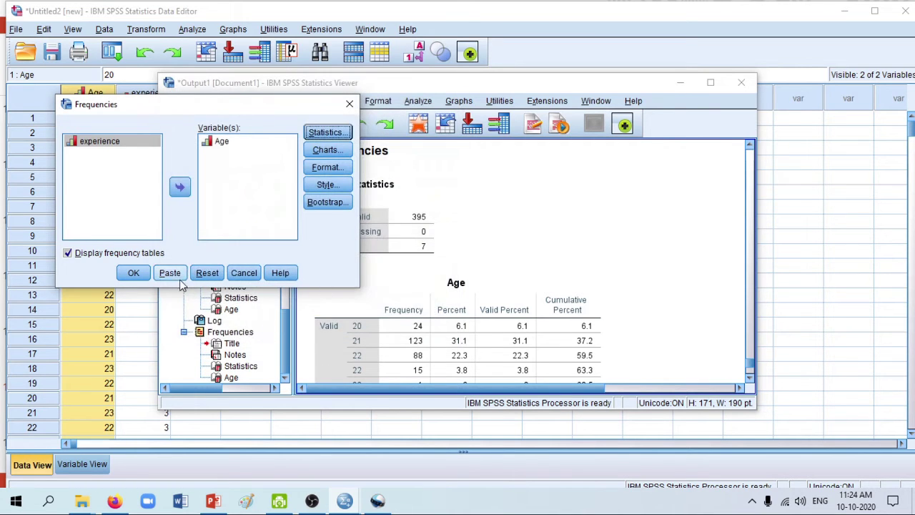
{"action": "left_click", "coordinate": [133, 272]}
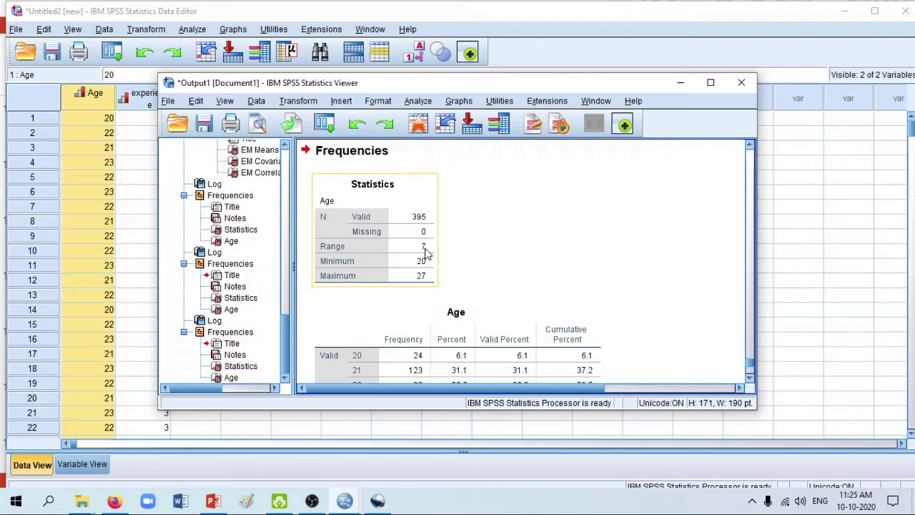
Step: Switch to PowerPoint slide 15, Measures of Variation on quartiles
{"action": "left_click", "coordinate": [213, 500]}
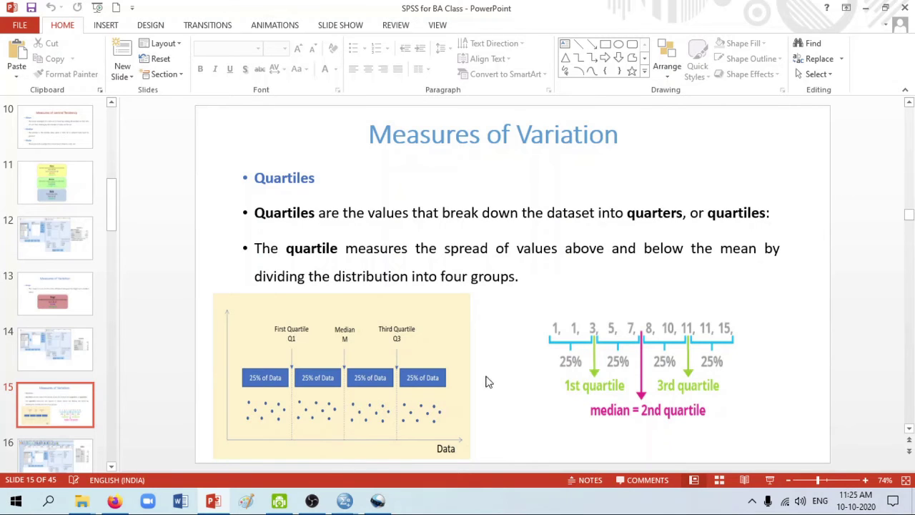
Step: Scroll to slide 17 on interquartile range, then return to the Untitled2 Data Editor
{"action": "scroll", "coordinate": [494, 378], "scroll_direction": "down", "scroll_amount": 1}
{"action": "scroll", "coordinate": [494, 374], "scroll_direction": "down", "scroll_amount": 1}
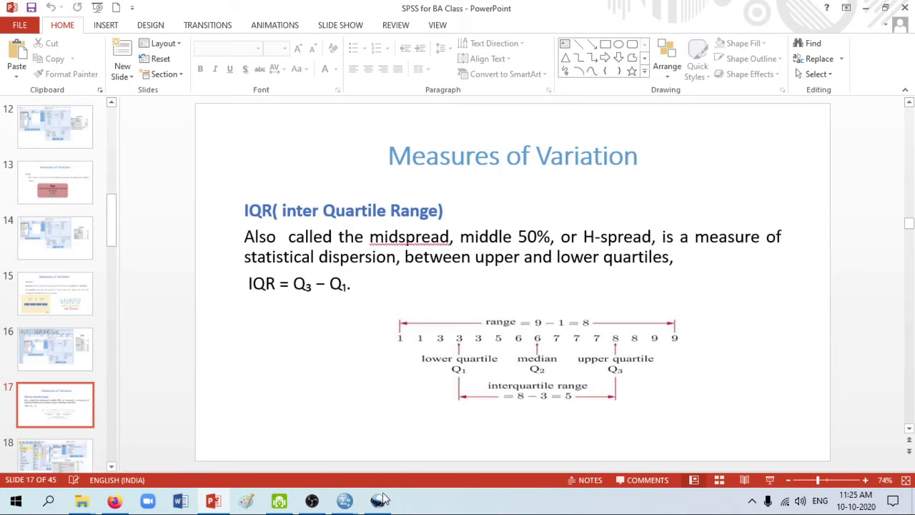
{"action": "mouse_move", "coordinate": [345, 501]}
{"action": "left_click", "coordinate": [378, 468]}
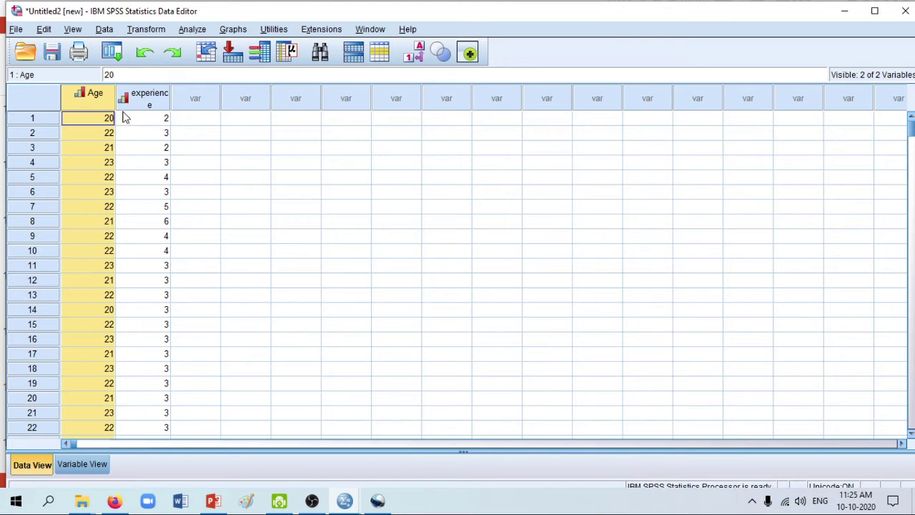
Step: Rerun Age Frequencies with Range, Minimum and Maximum removed and Quartiles selected
{"action": "left_click", "coordinate": [194, 31]}
{"action": "mouse_move", "coordinate": [233, 64]}
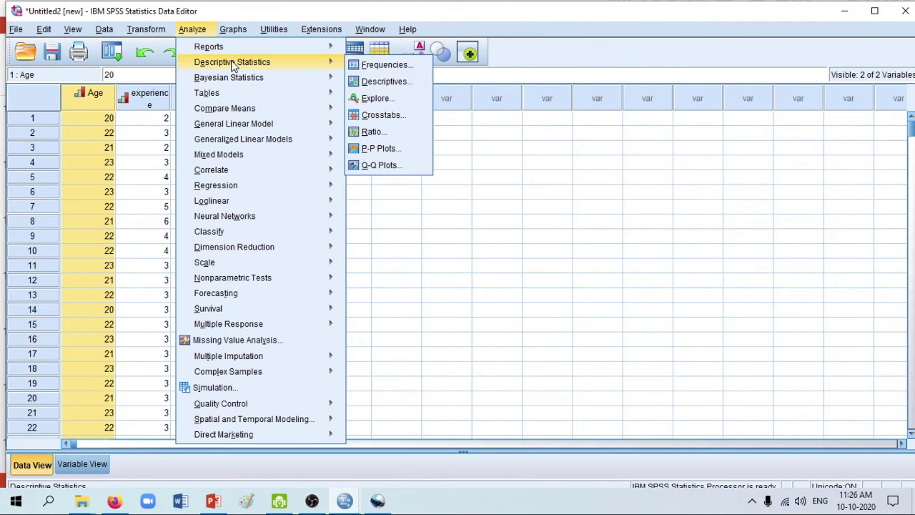
{"action": "left_click", "coordinate": [370, 65]}
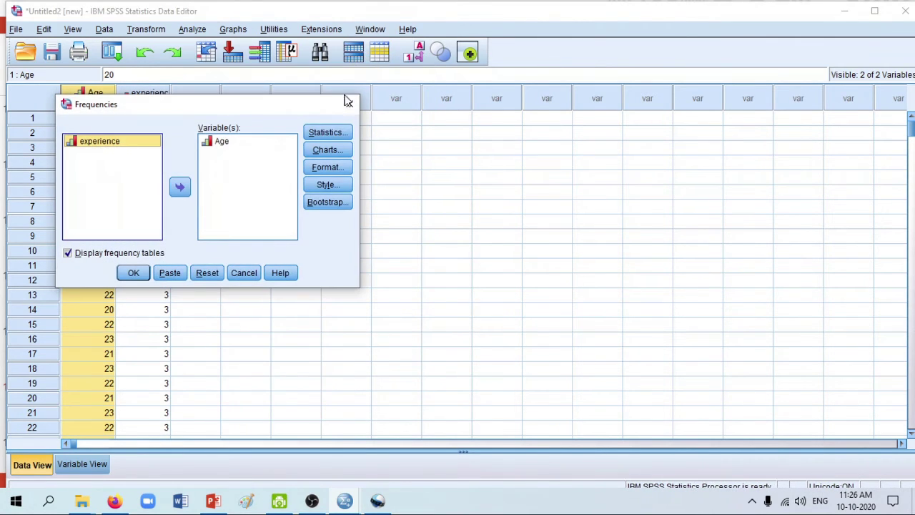
{"action": "left_click", "coordinate": [318, 133]}
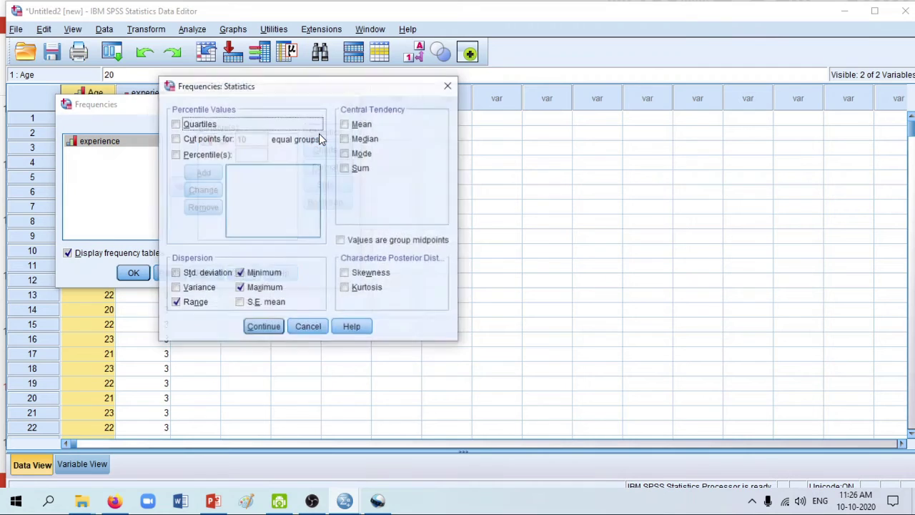
{"action": "left_click", "coordinate": [176, 303]}
{"action": "left_click", "coordinate": [241, 273]}
{"action": "left_click", "coordinate": [240, 288]}
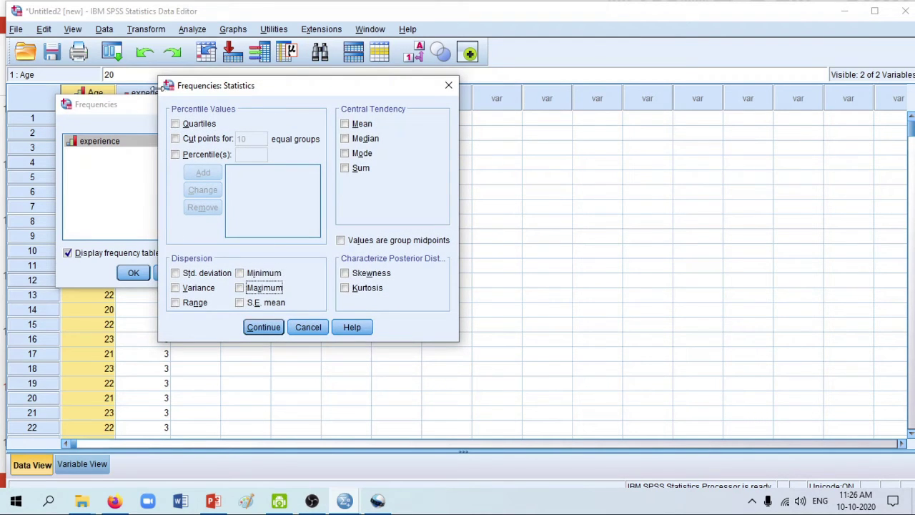
{"action": "left_click", "coordinate": [176, 123]}
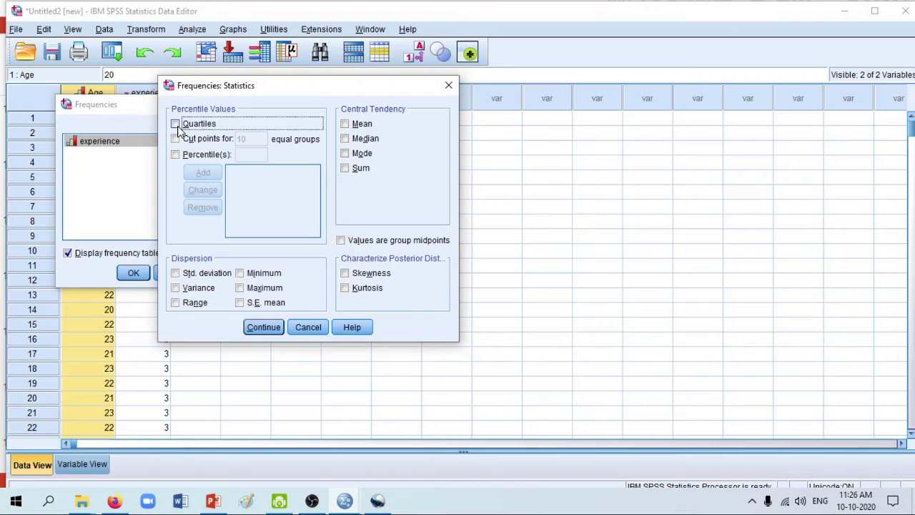
{"action": "left_click", "coordinate": [262, 329]}
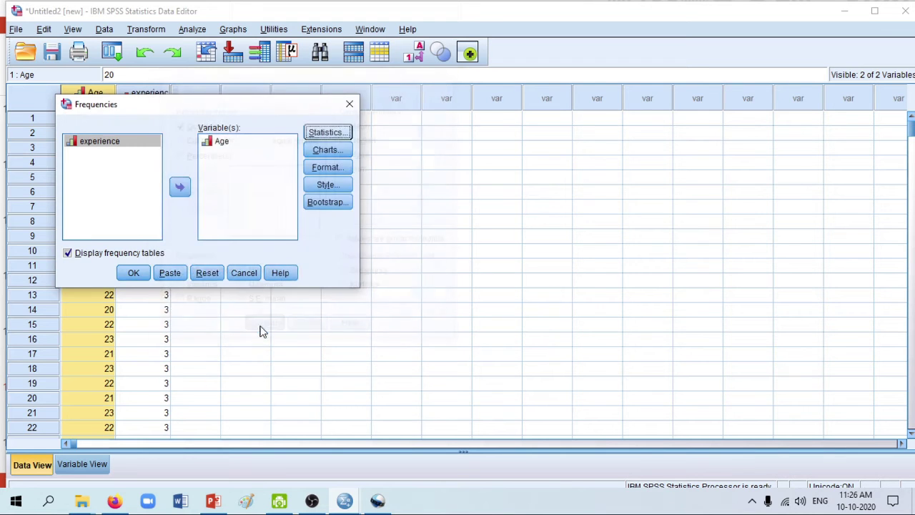
{"action": "left_click", "coordinate": [133, 274]}
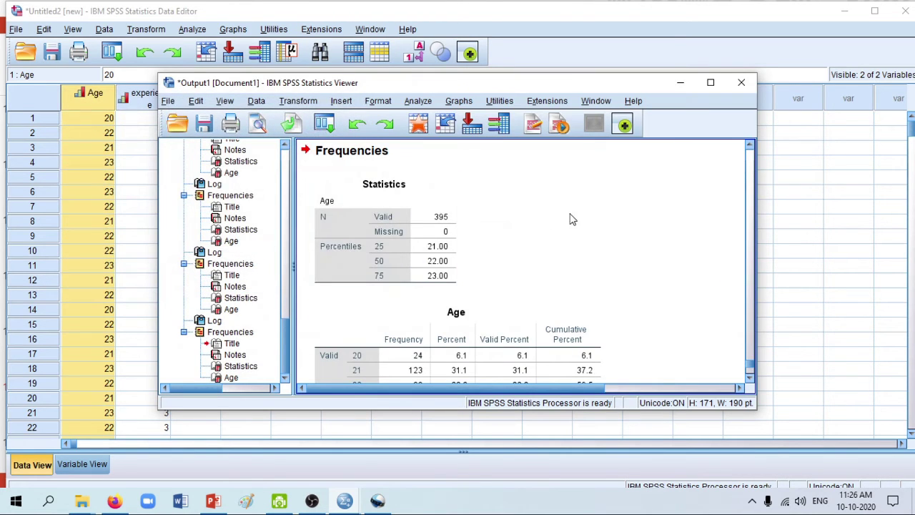
Step: Select the Age percentiles table, view the IQR slide, then return to the Untitled2 Data Editor
{"action": "left_click", "coordinate": [370, 284]}
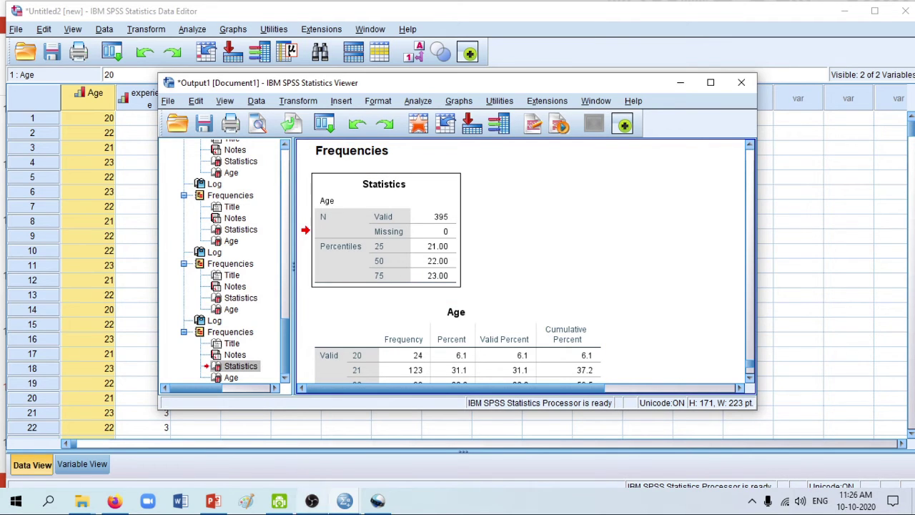
{"action": "left_click", "coordinate": [345, 500]}
{"action": "left_click", "coordinate": [225, 502]}
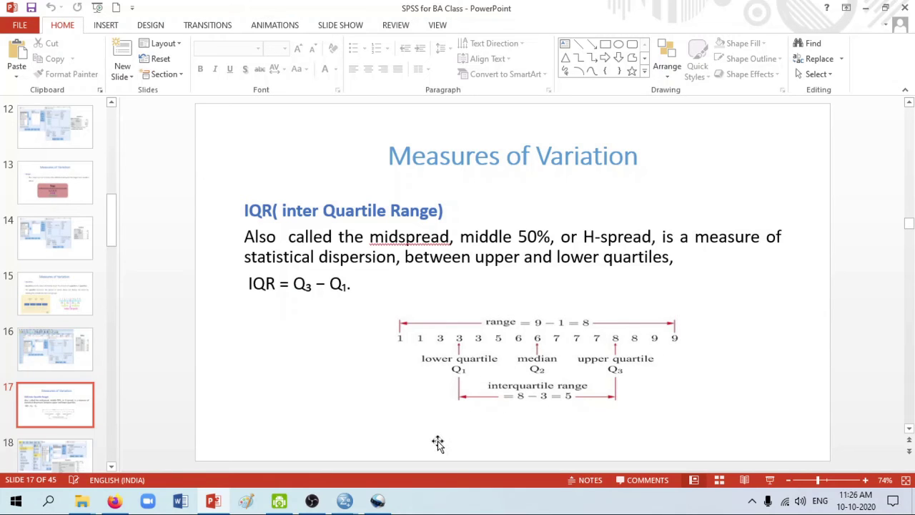
{"action": "mouse_move", "coordinate": [348, 503]}
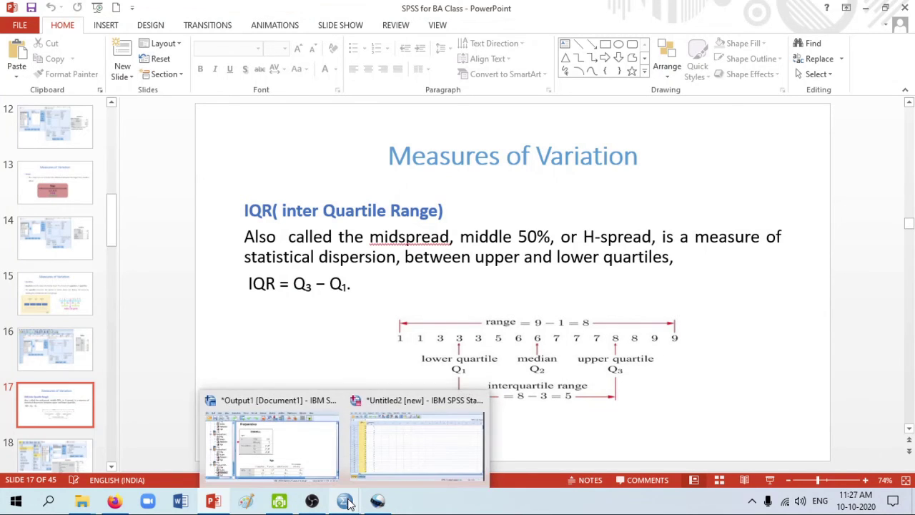
{"action": "left_click", "coordinate": [391, 455]}
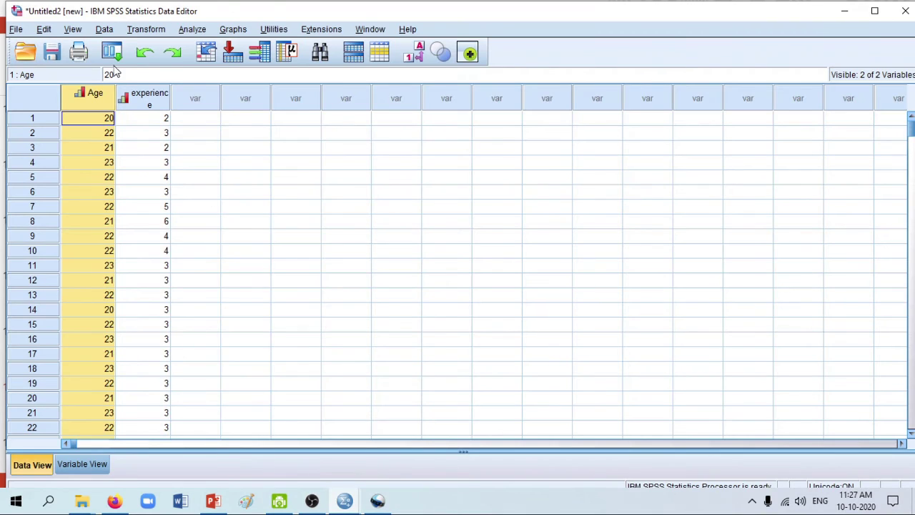
Step: Start an Explore analysis with Age as the dependent variable
{"action": "left_click", "coordinate": [191, 30]}
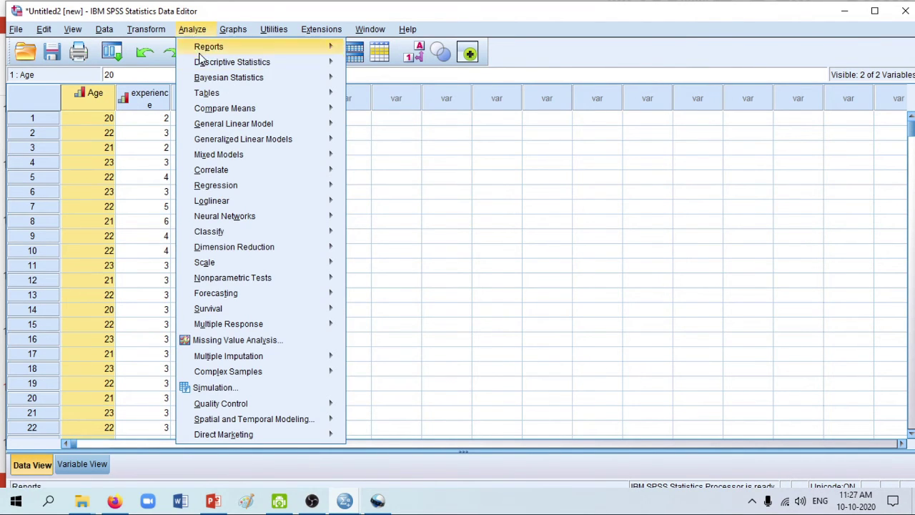
{"action": "mouse_move", "coordinate": [204, 64]}
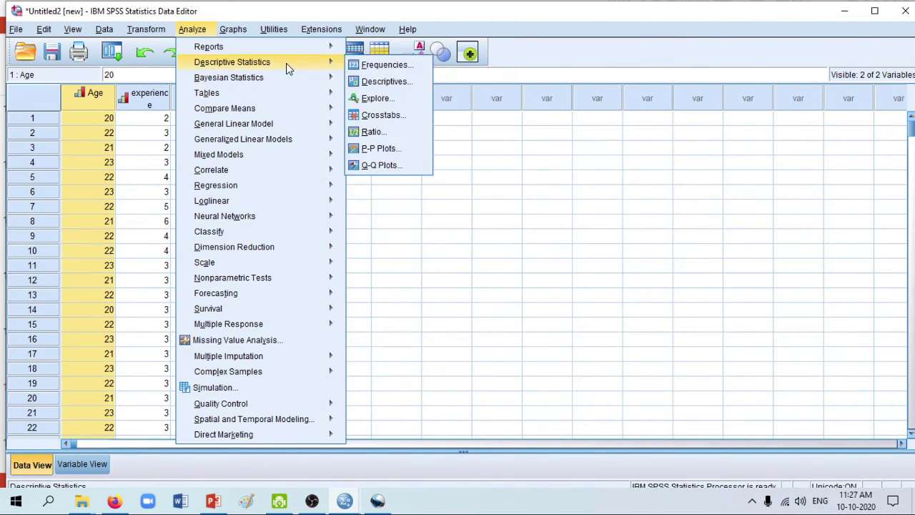
{"action": "left_click", "coordinate": [376, 100]}
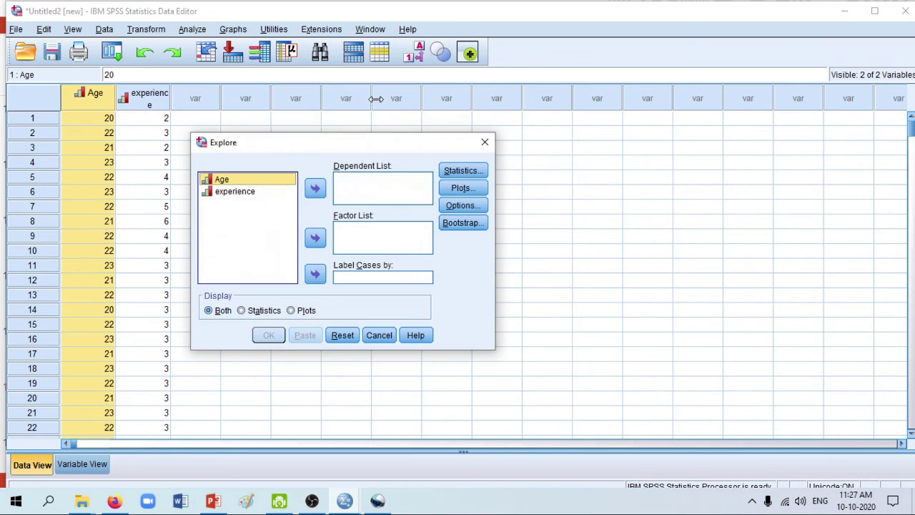
{"action": "left_click", "coordinate": [315, 189]}
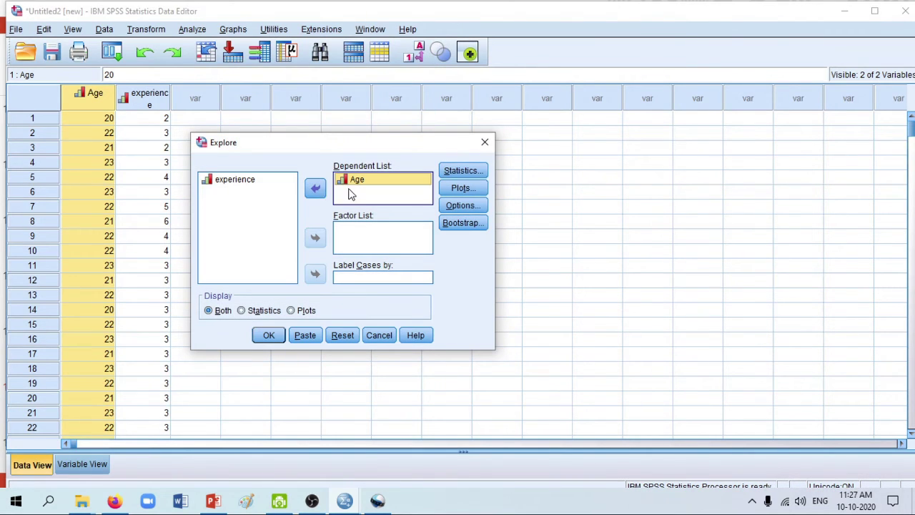
Step: Add Percentiles to the Explore statistics and run the analysis on Age
{"action": "left_click", "coordinate": [463, 171]}
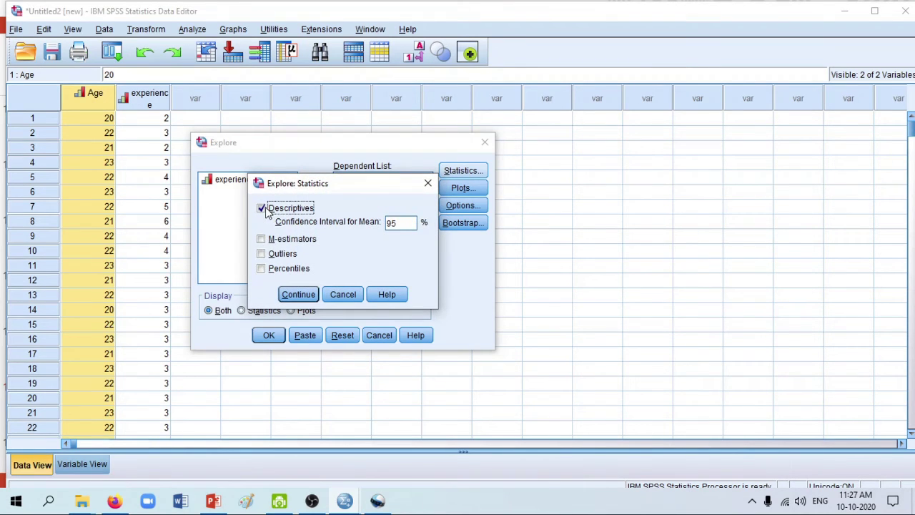
{"action": "left_click", "coordinate": [262, 269]}
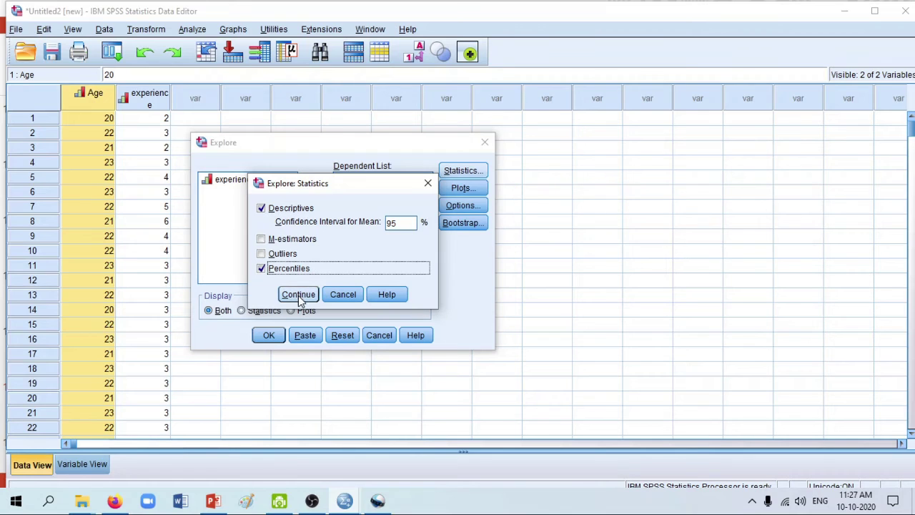
{"action": "left_click", "coordinate": [298, 295]}
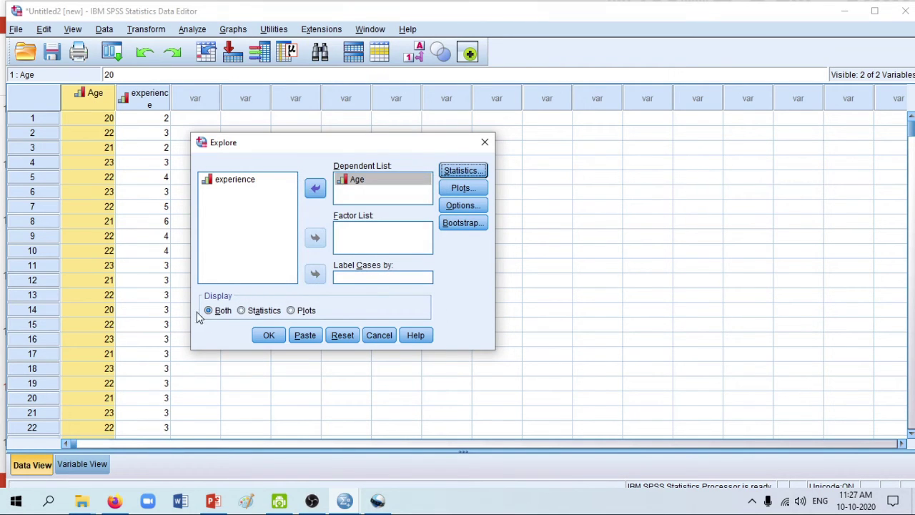
{"action": "left_click", "coordinate": [268, 336]}
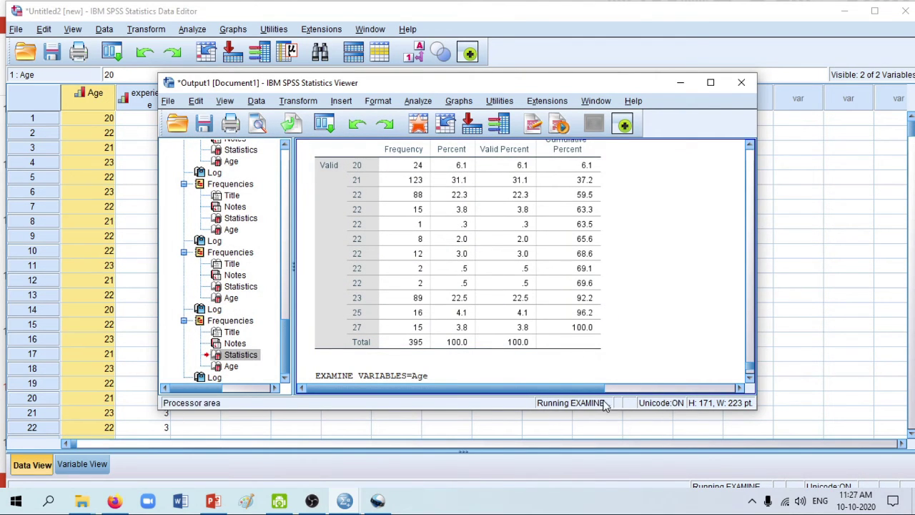
Step: Maximize the Viewer and select the Age Descriptives table showing mean 22.12 and IQR 2
{"action": "left_click", "coordinate": [712, 85]}
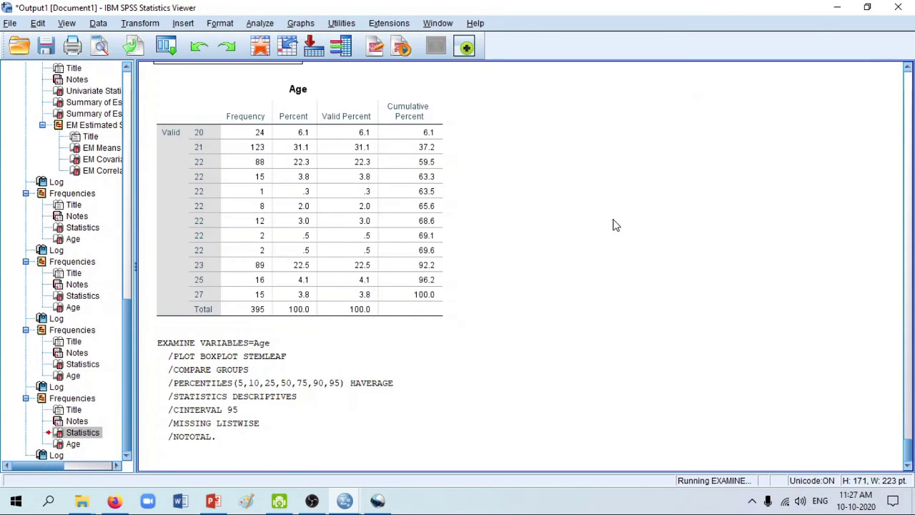
{"action": "left_click", "coordinate": [213, 245]}
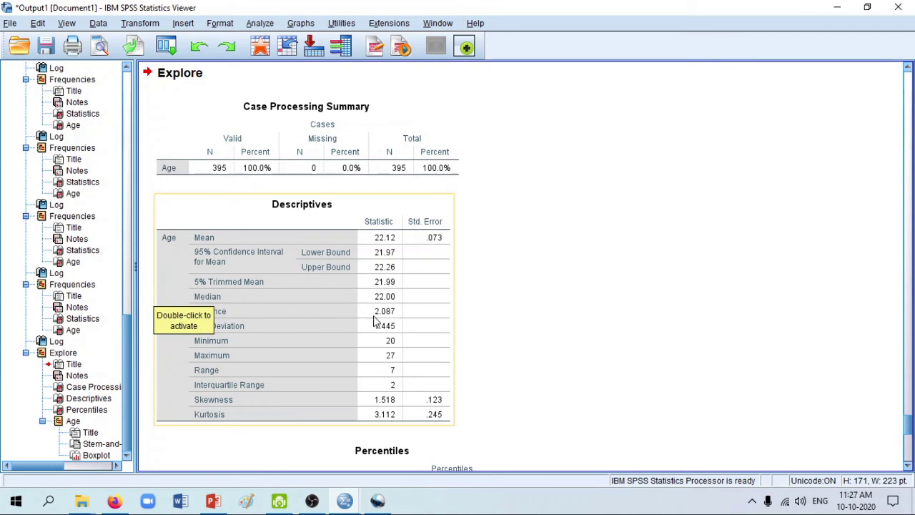
{"action": "left_click", "coordinate": [445, 293]}
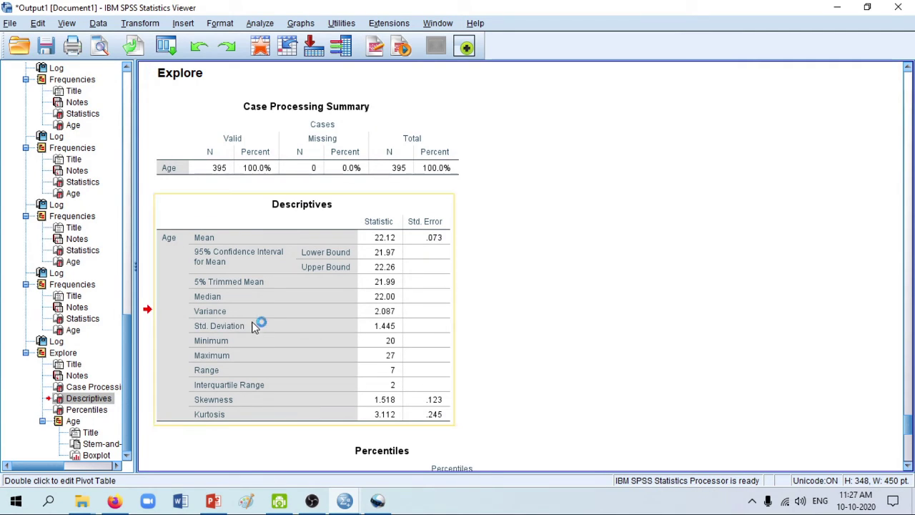